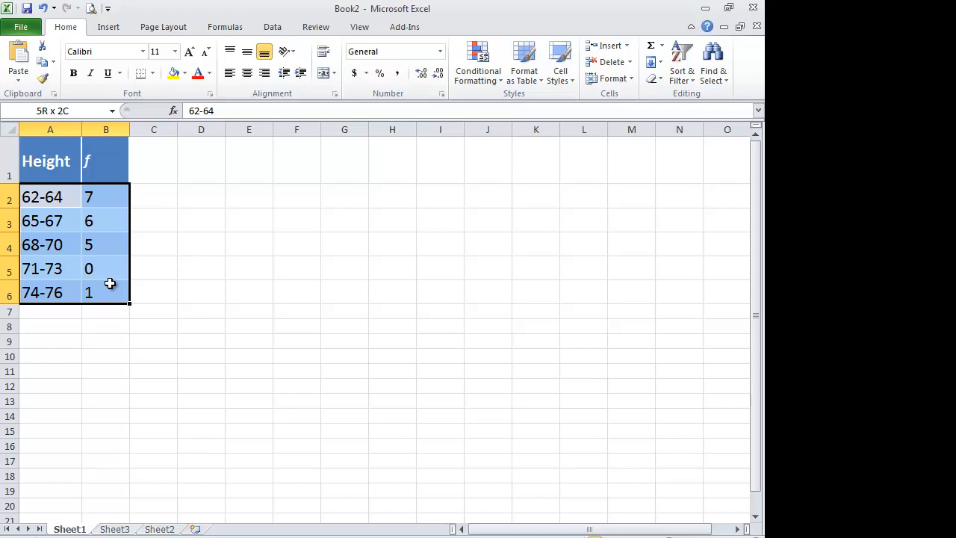
Enter the height class midpoints 63, 66, 69, 72 and 75 as text in cells A8 to A12.
left_click_drag(57, 200, 60, 299)
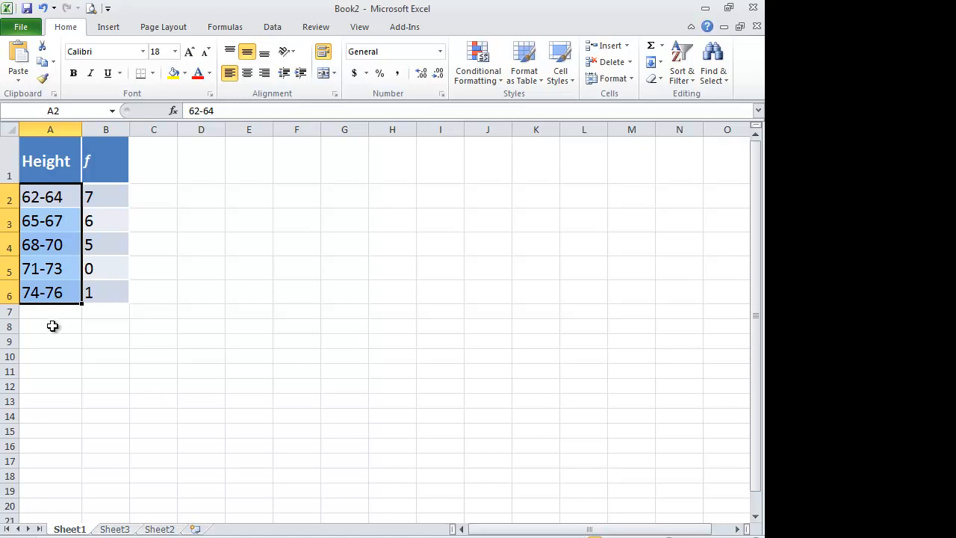
left_click(51, 325)
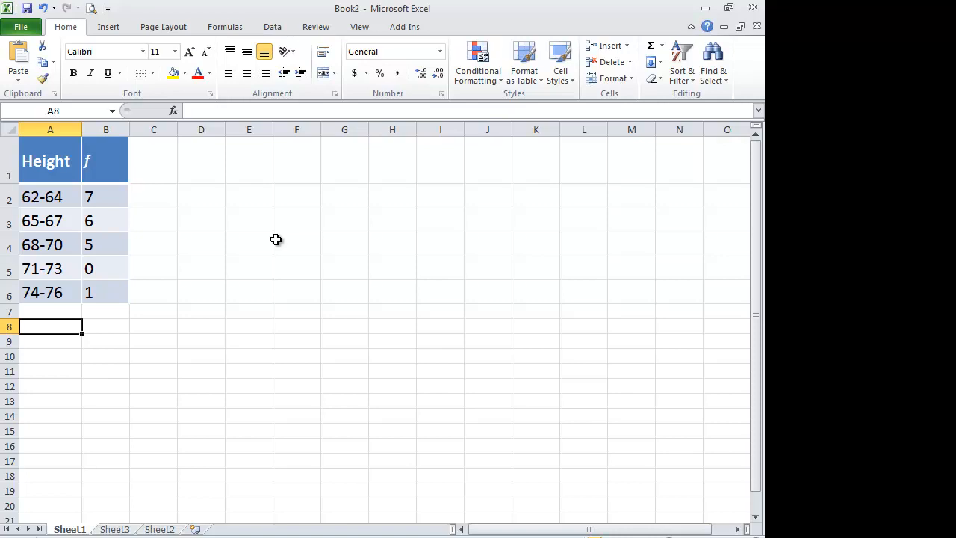
type("'")
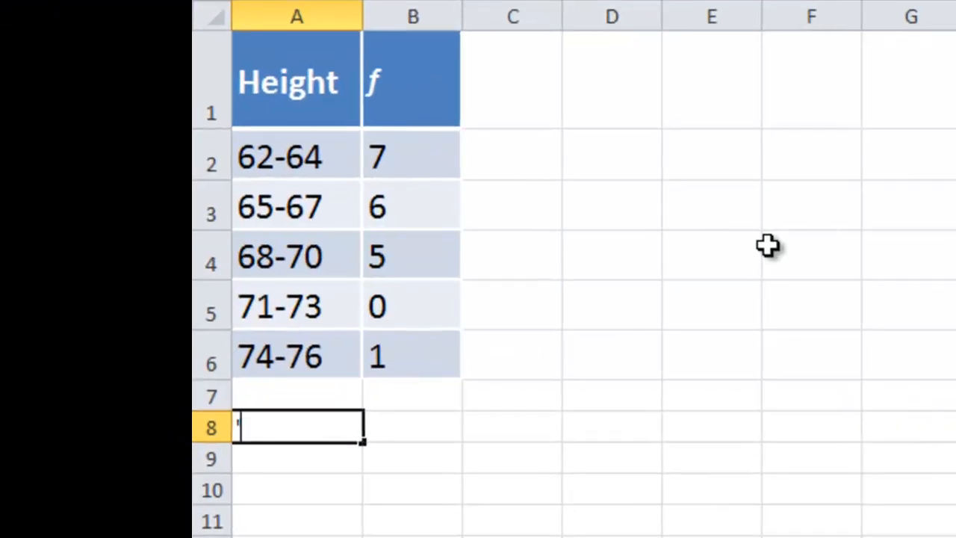
type("63")
key("Return")
type("'66")
key("Return")
type("'6")
type("9")
key("Return")
type("'72'")
key("BackSpace")
key("Return")
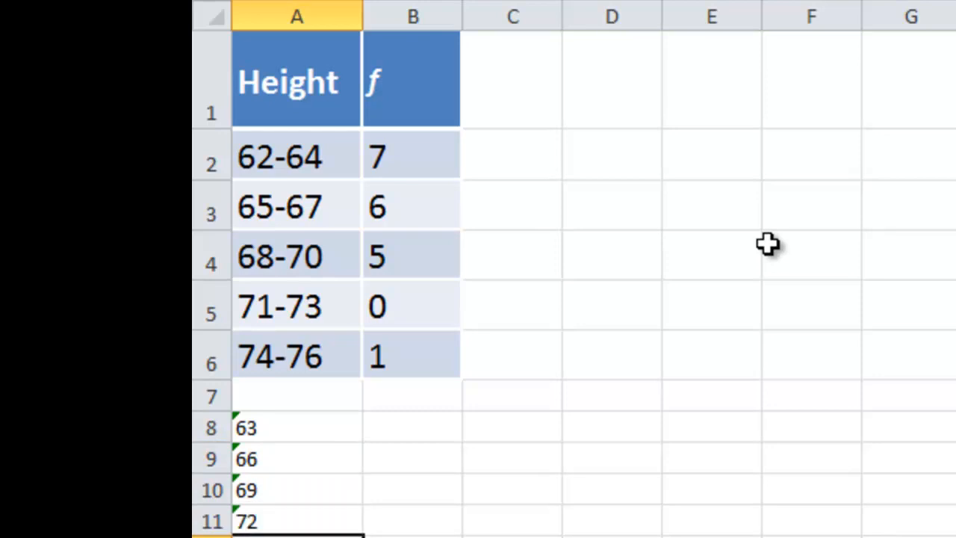
left_click(351, 440)
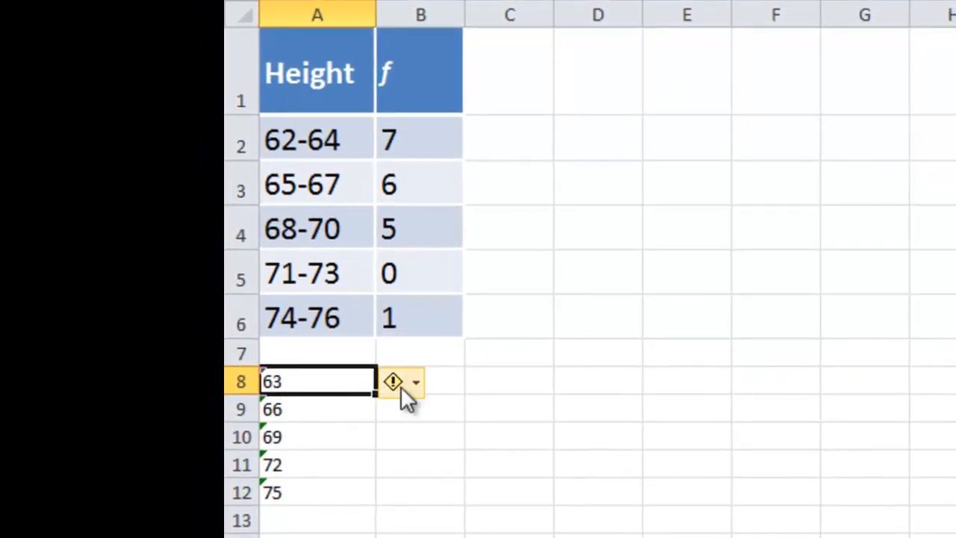
mouse_move(400, 386)
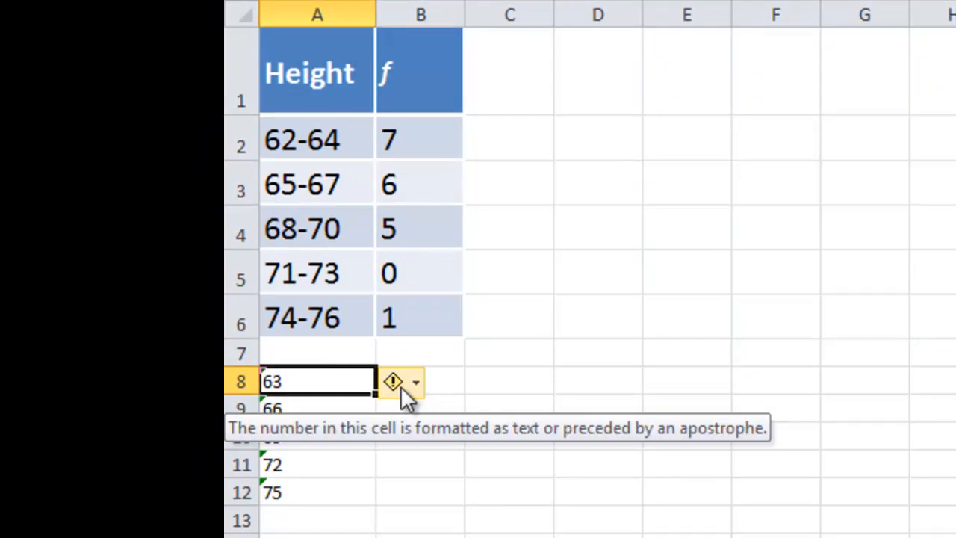
Enter the matching frequencies 7, 6, 5, 0 and 1 beside the midpoints in cells B8 to B12.
left_click(457, 391)
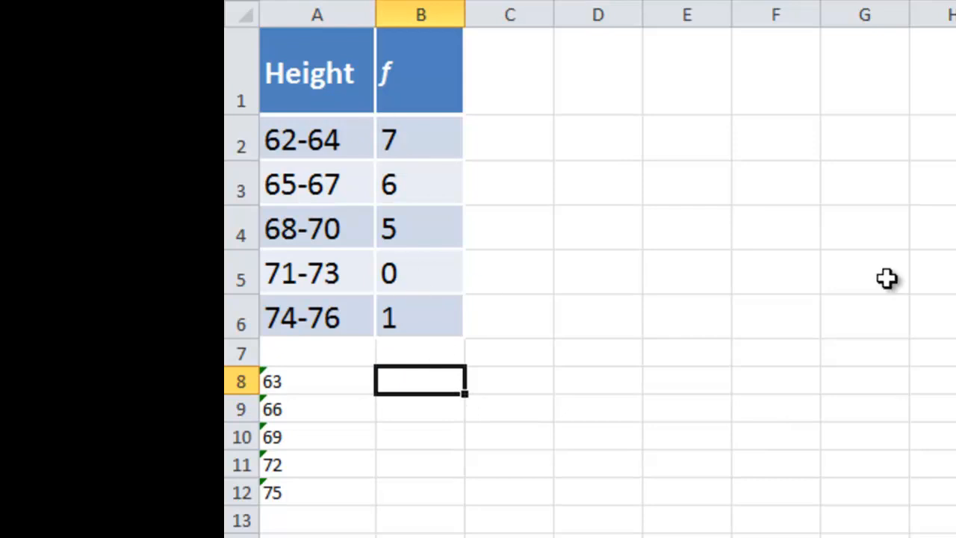
type("7")
key("Return")
type("6")
key("Return")
type("5")
key("Return")
type("0 1")
key("Return")
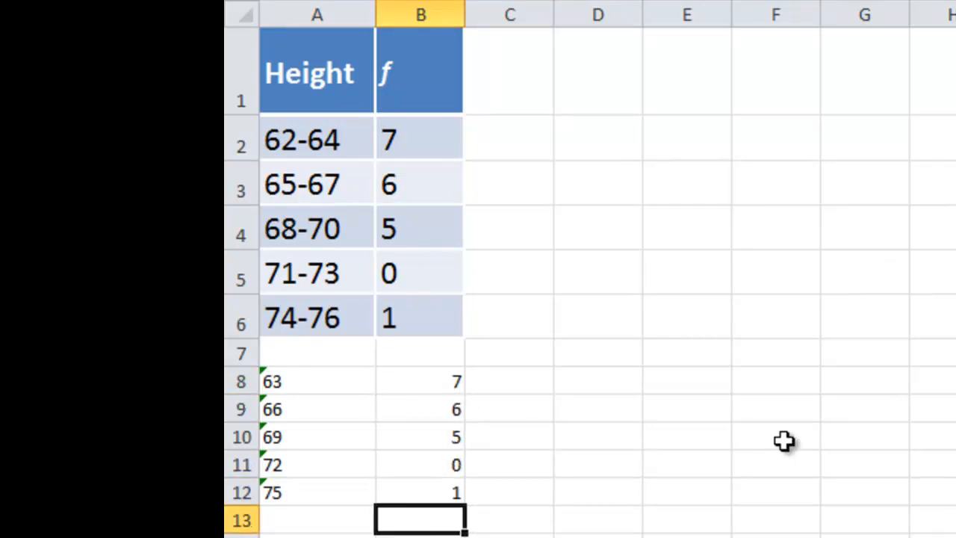
Insert a 2-D clustered column chart from the midpoints and frequencies in A8:B12.
left_click_drag(418, 488, 273, 375)
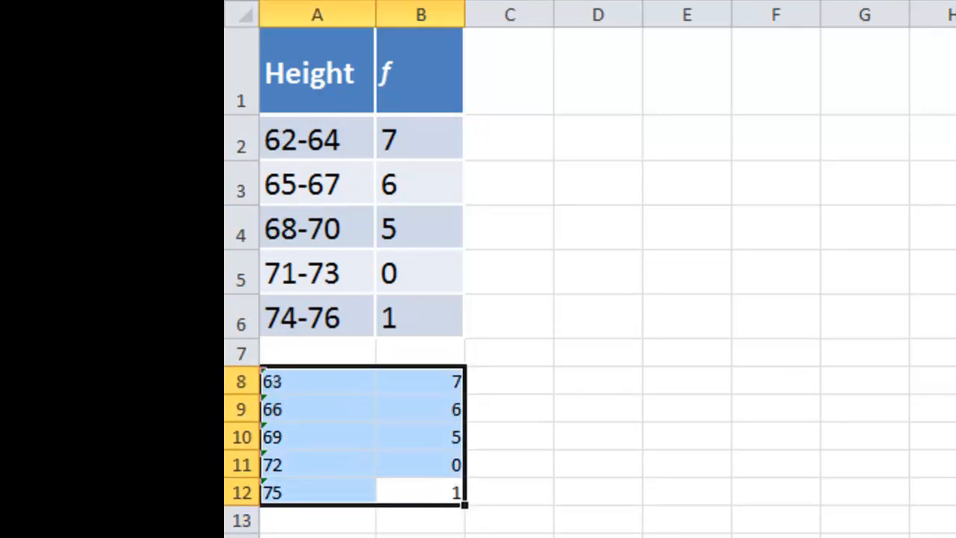
left_click(301, 9)
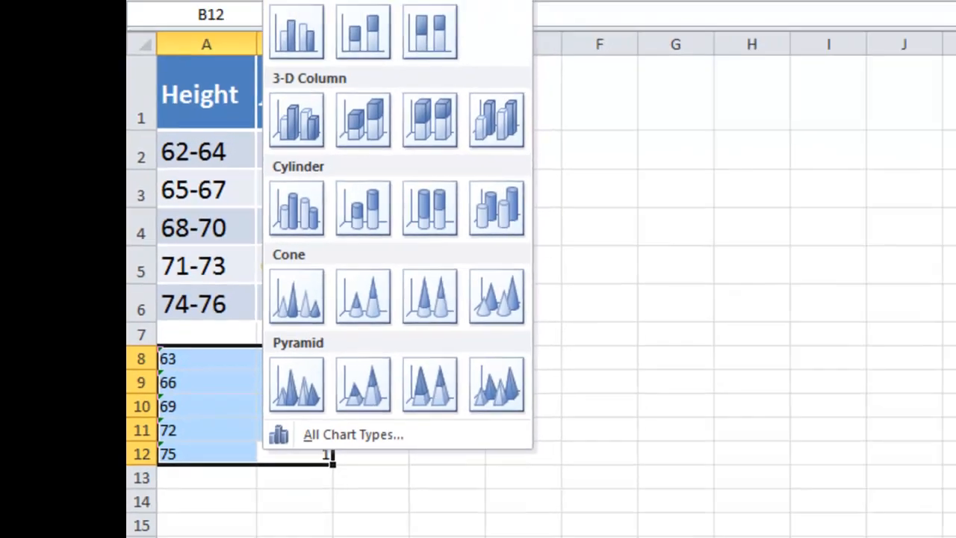
left_click(147, 71)
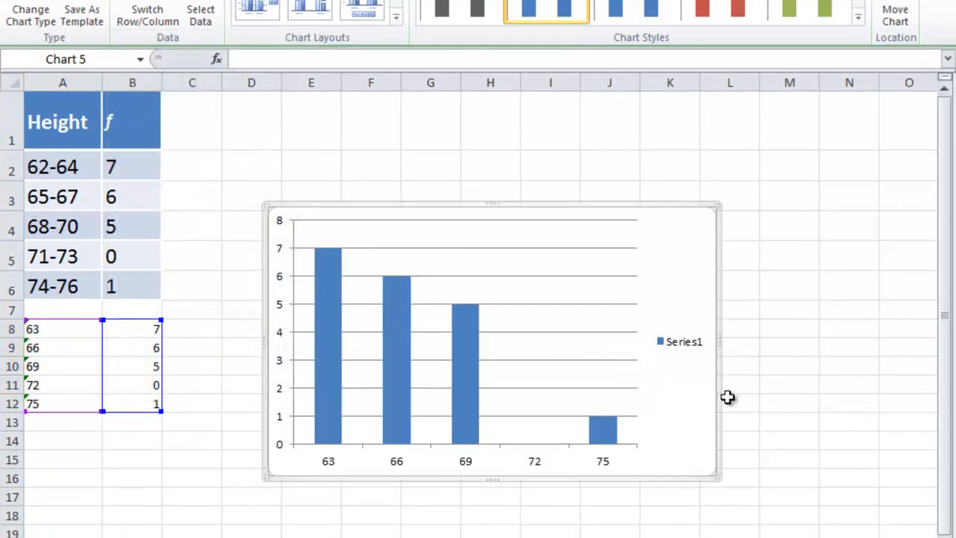
Set the gap width between the chart's columns to 0%.
left_click(459, 391)
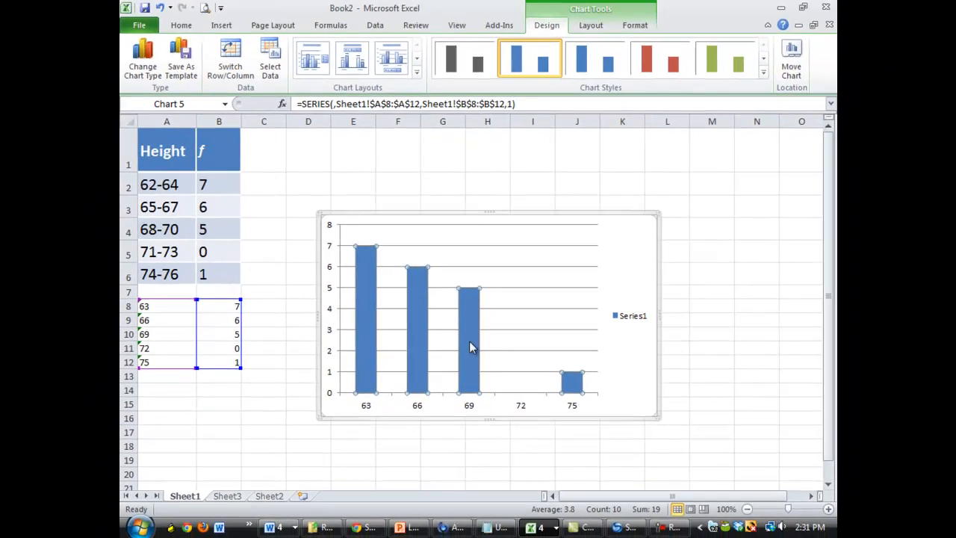
double_click(469, 346)
left_click_drag(623, 120, 560, 144)
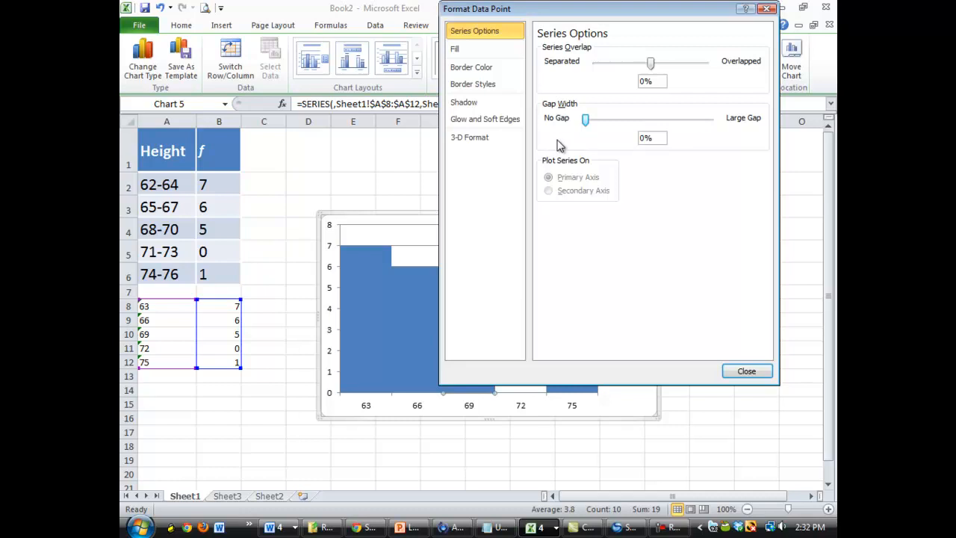
left_click(747, 371)
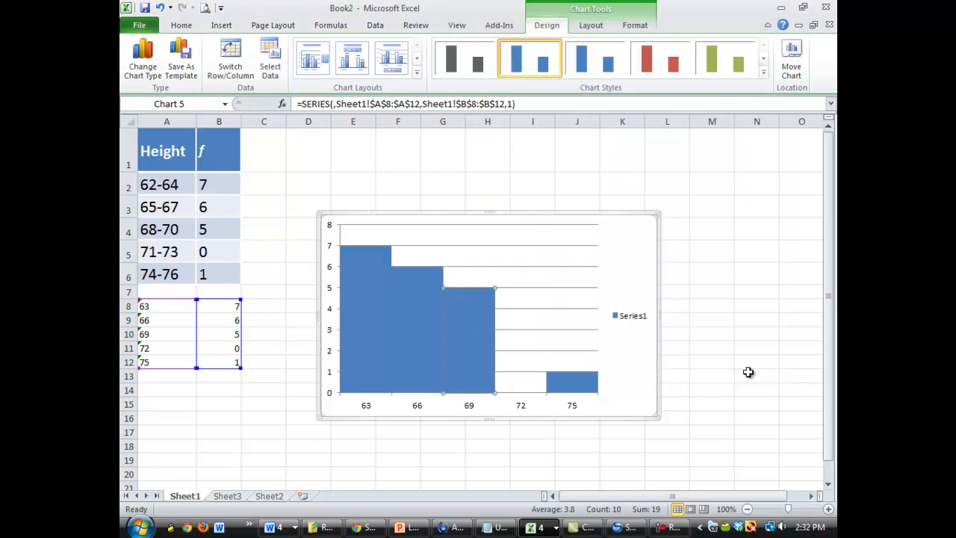
left_click(748, 372)
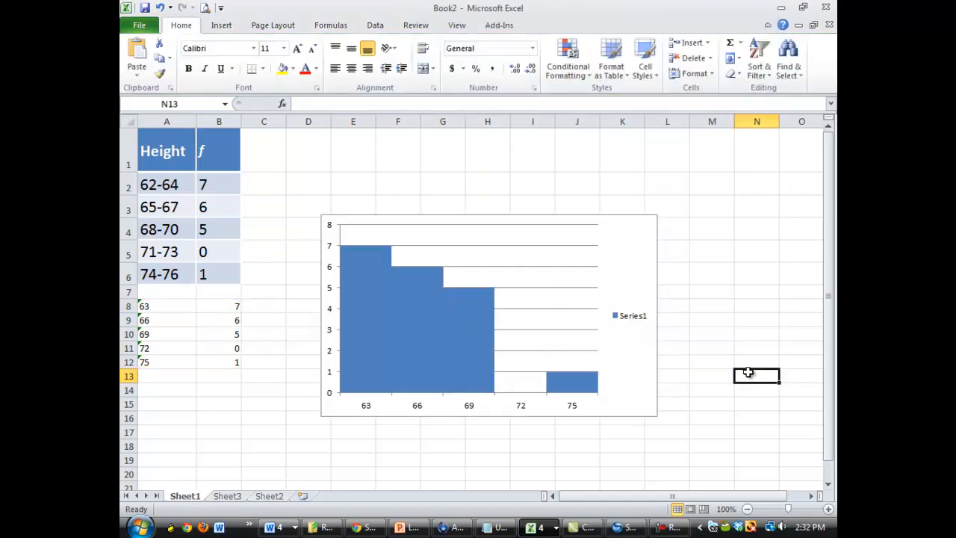
Give all the chart's bars a black outline.
left_click(472, 336)
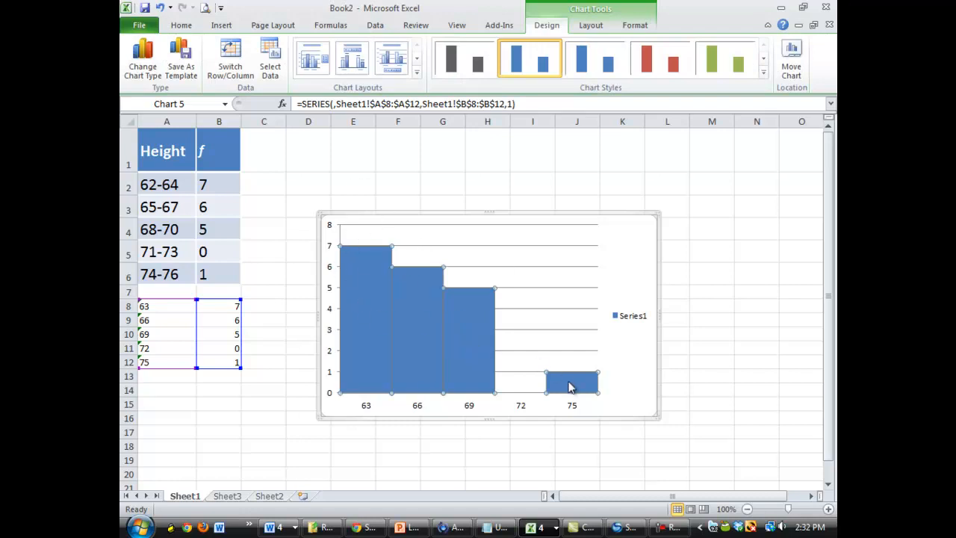
left_click(627, 25)
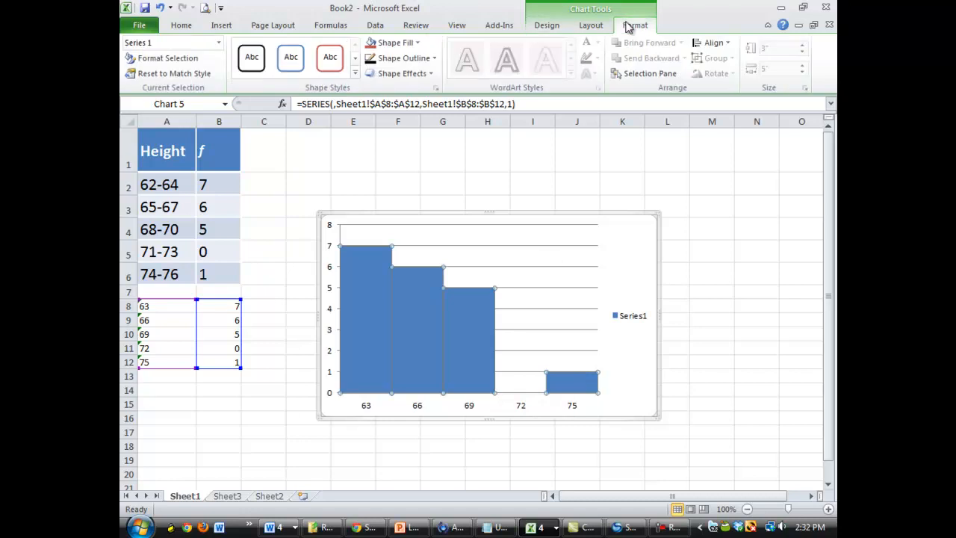
left_click(432, 59)
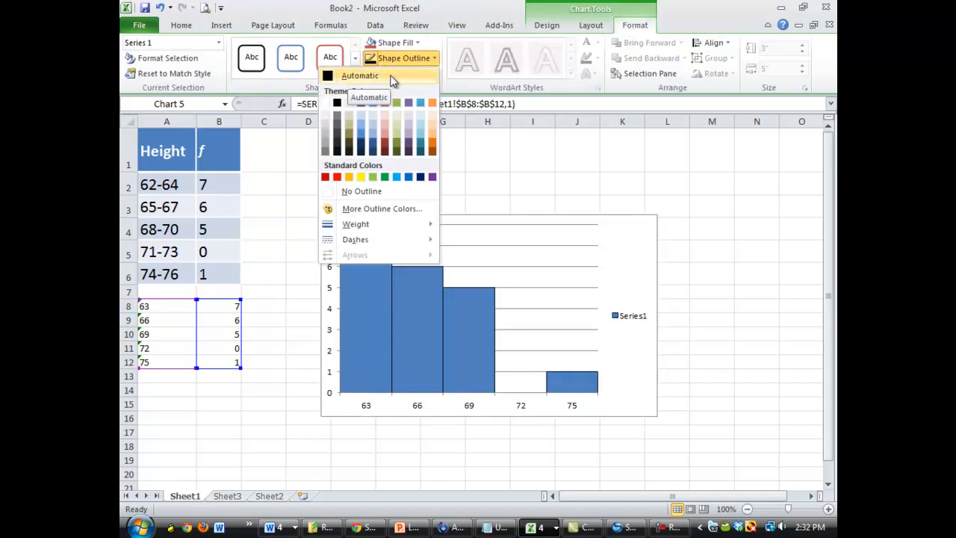
left_click(358, 108)
left_click(704, 252)
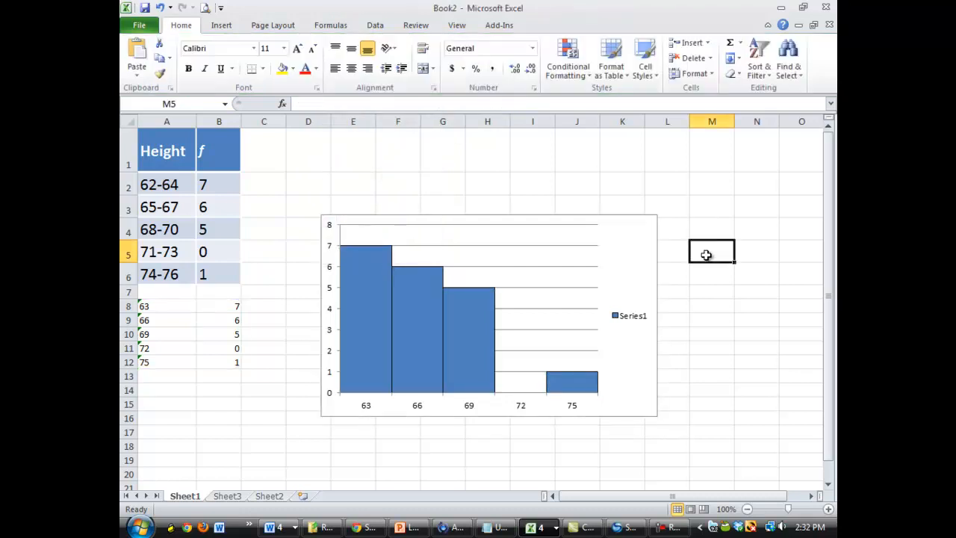
left_click(657, 281)
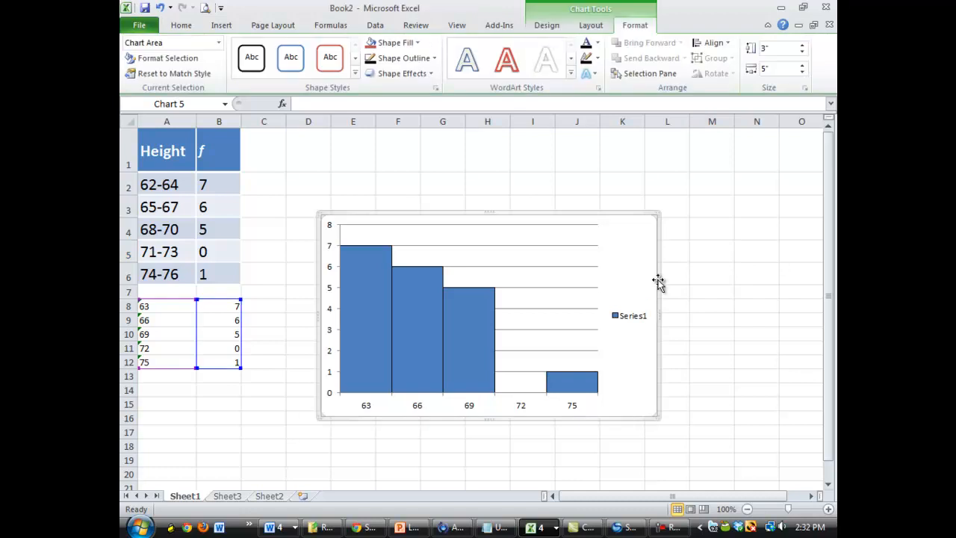
double_click(657, 279)
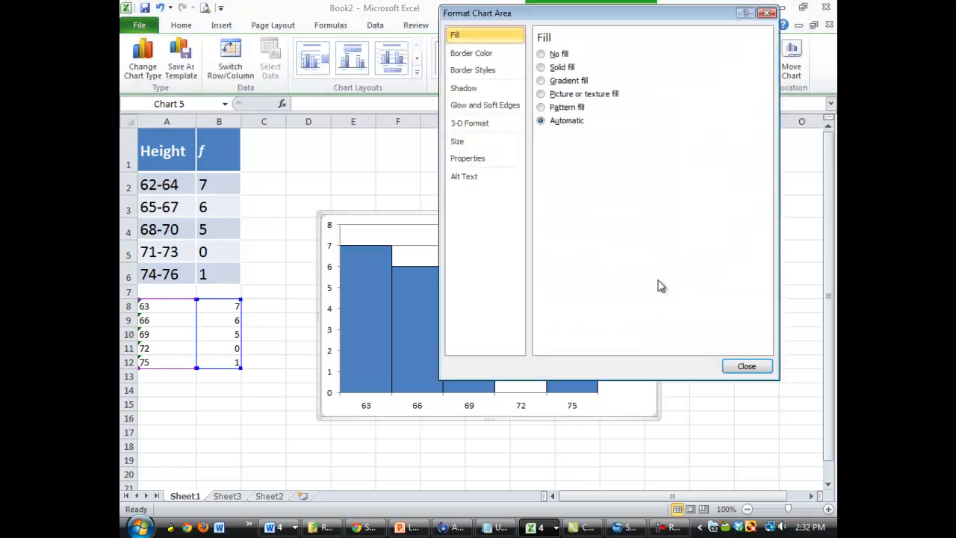
left_click(739, 365)
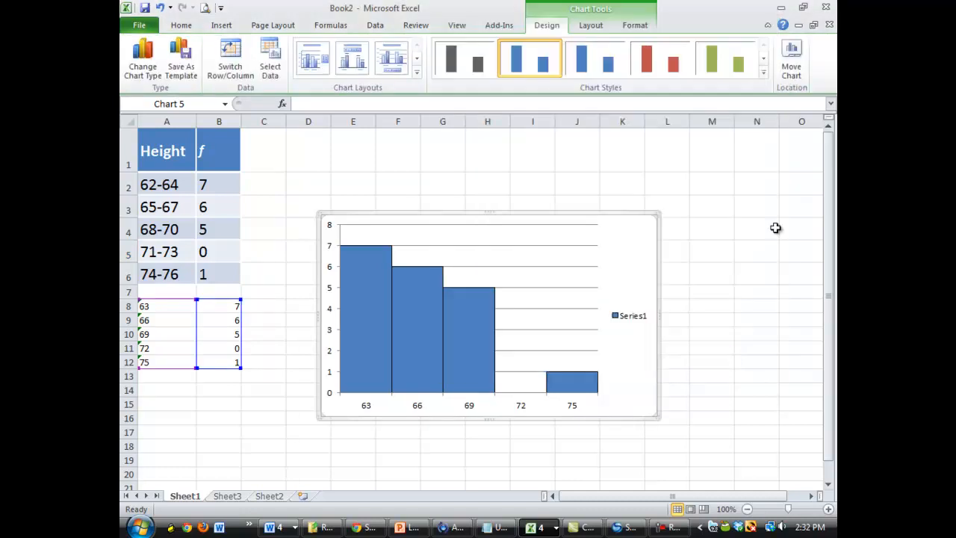
Move the histogram to its own new chart sheet, Chart2.
left_click(799, 57)
left_click(462, 288)
left_click(582, 356)
left_click(779, 284)
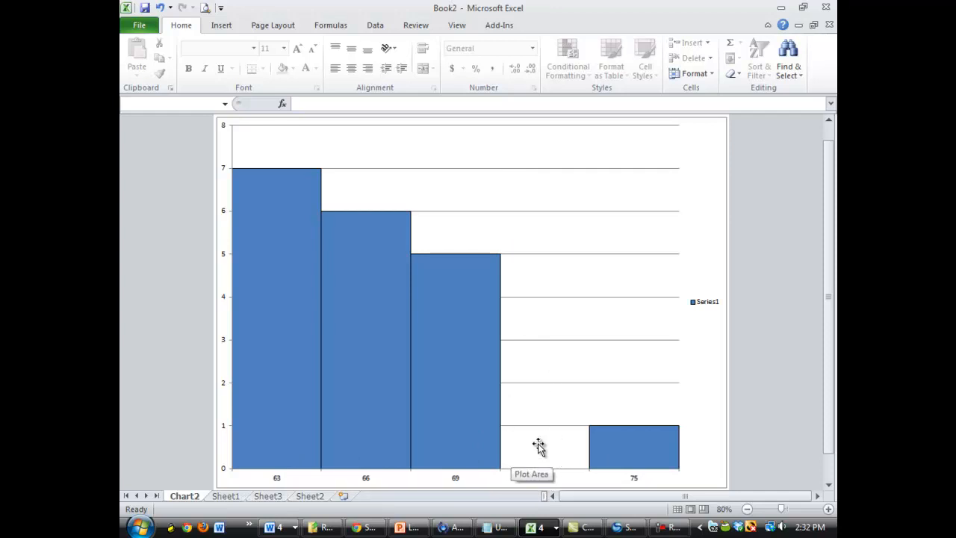
Add a horizontal axis title below the axis and a rotated vertical axis title to the histogram.
left_click(276, 483)
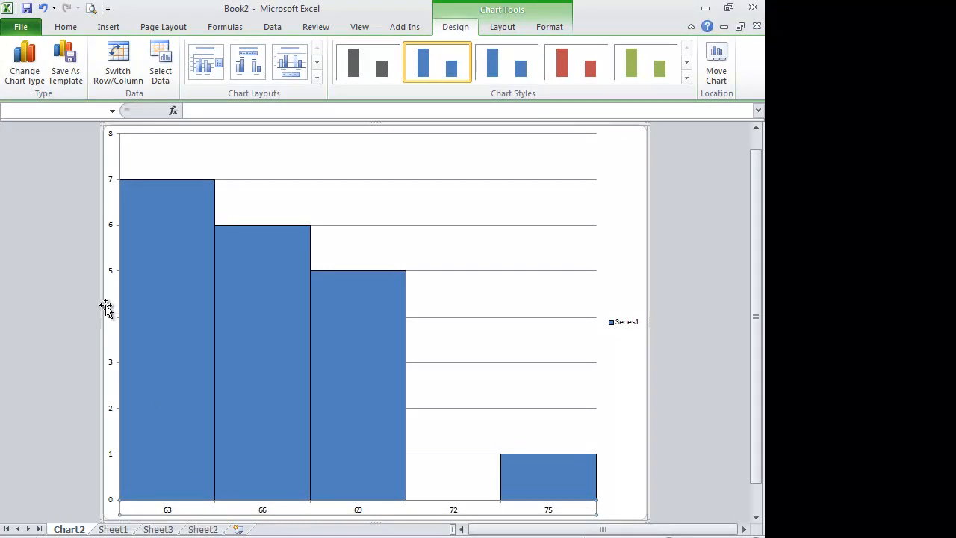
left_click(512, 27)
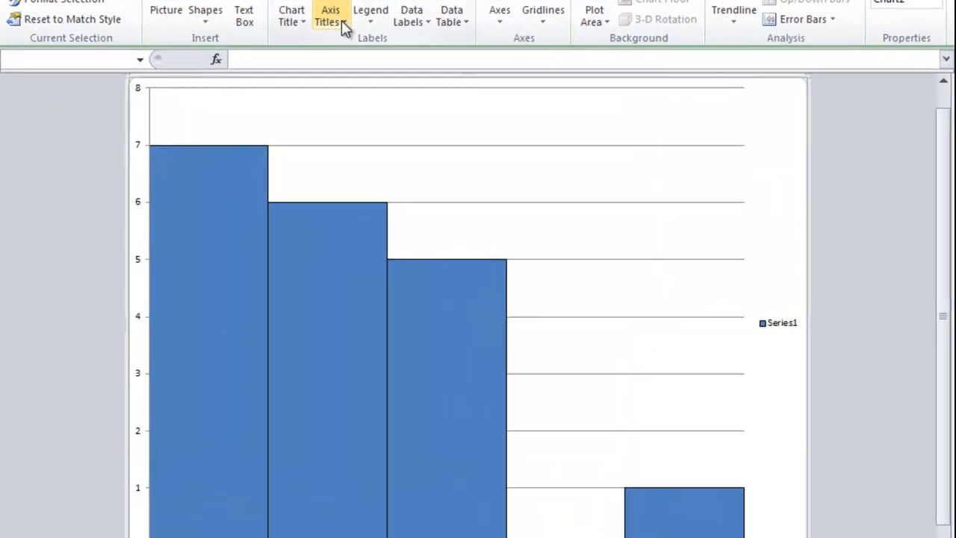
left_click(273, 79)
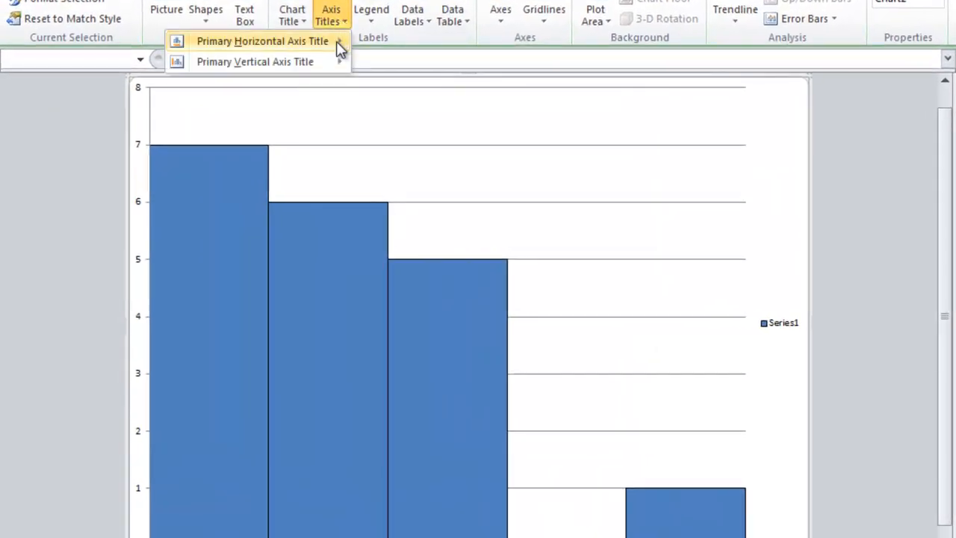
mouse_move(337, 43)
left_click(433, 94)
left_click(334, 19)
mouse_move(328, 64)
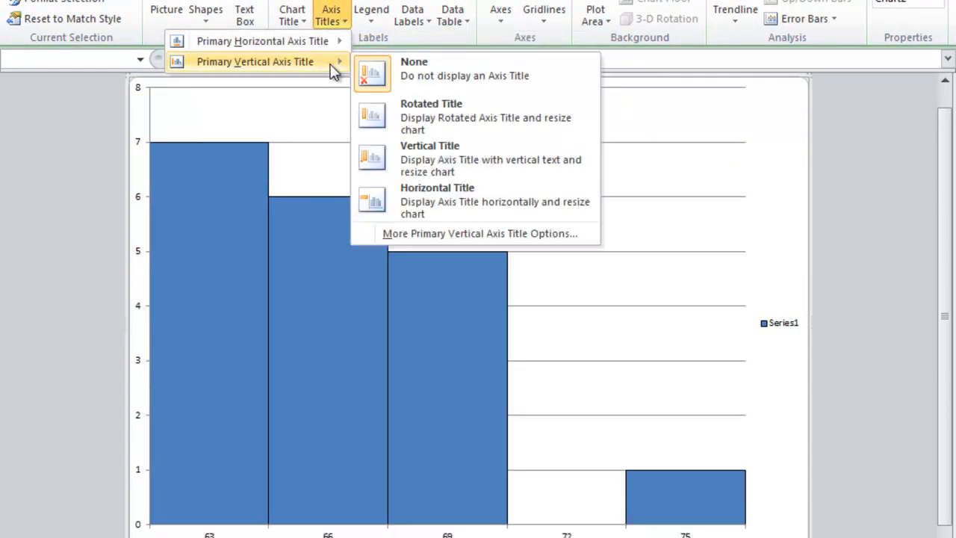
left_click(416, 117)
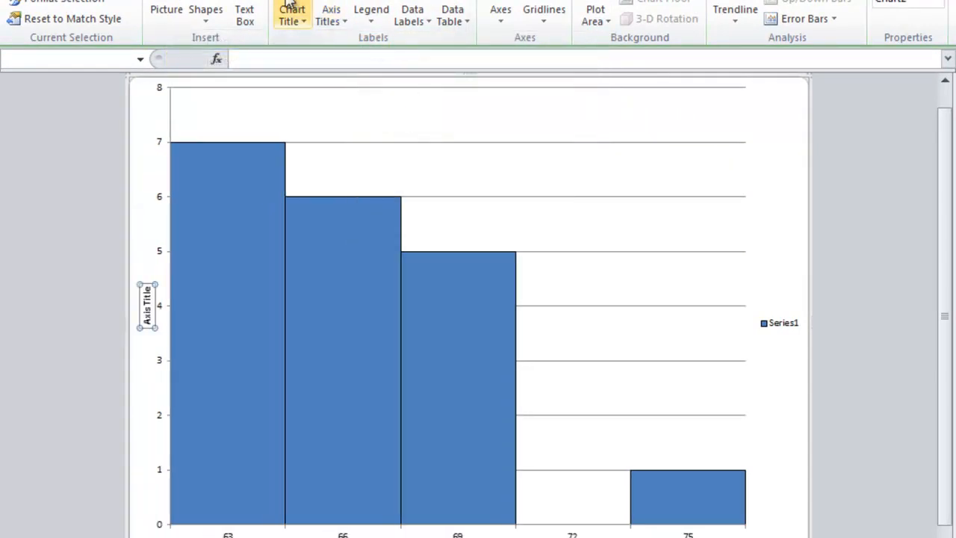
Add a chart title above the histogram and delete the Series1 legend.
left_click(292, 22)
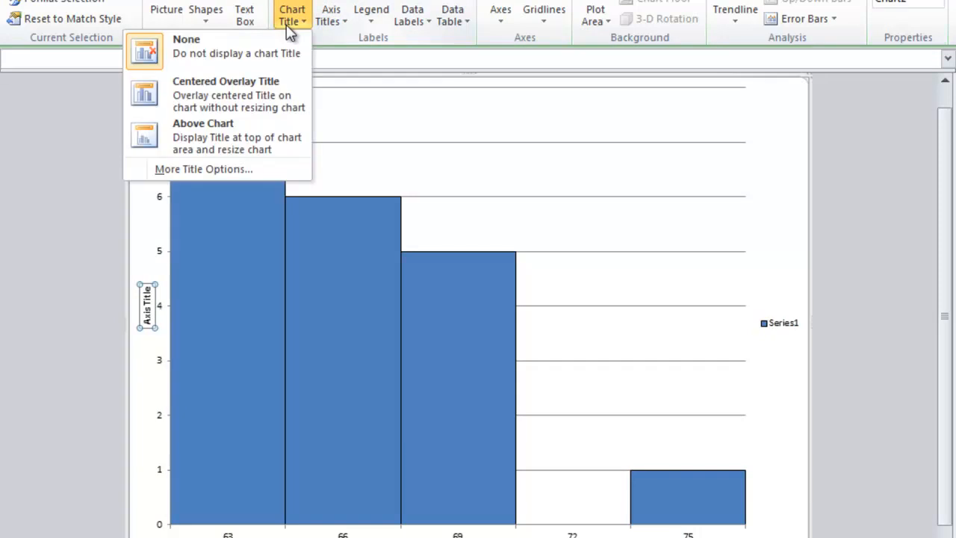
left_click(254, 130)
left_click(823, 254)
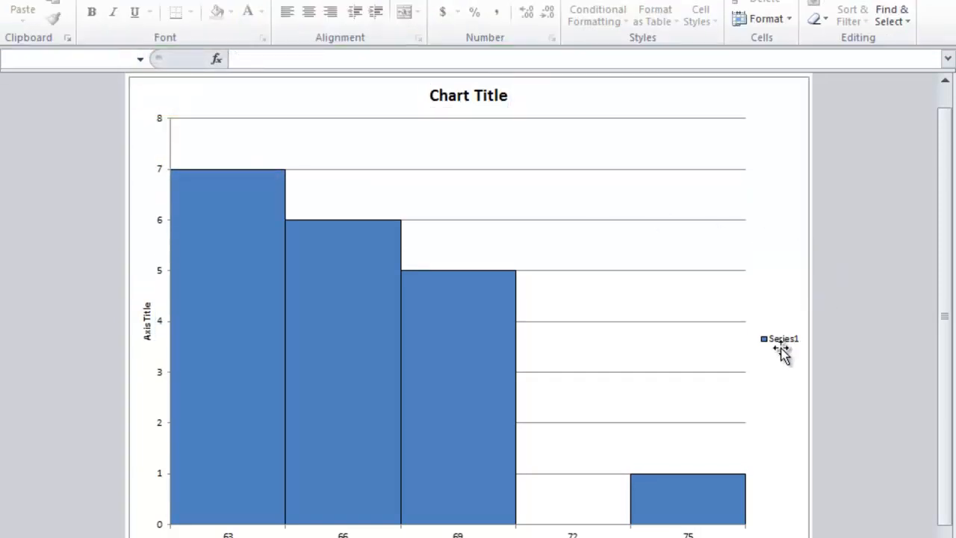
left_click(781, 343)
key("Delete")
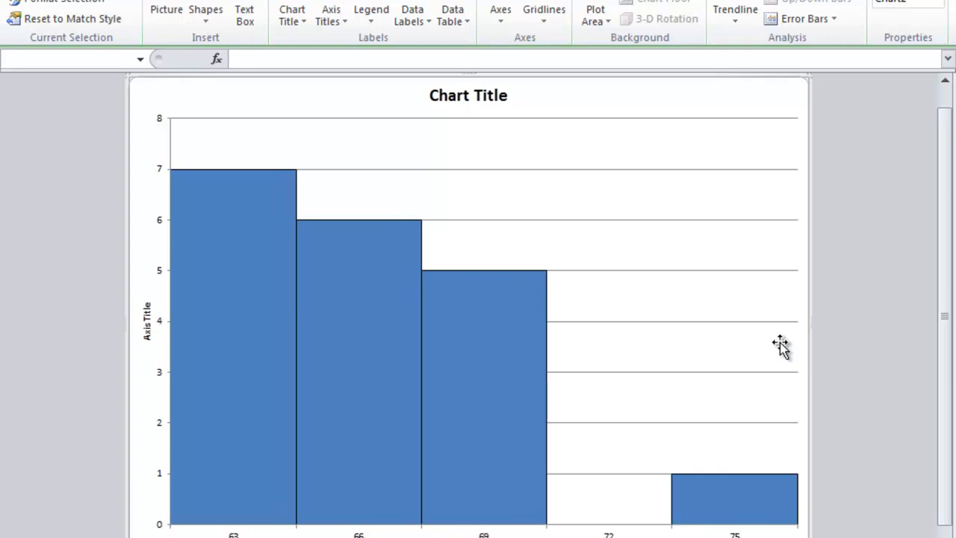
left_click(896, 349)
Change the horizontal axis title to "Heights (in inches)".
left_click_drag(947, 336, 947, 378)
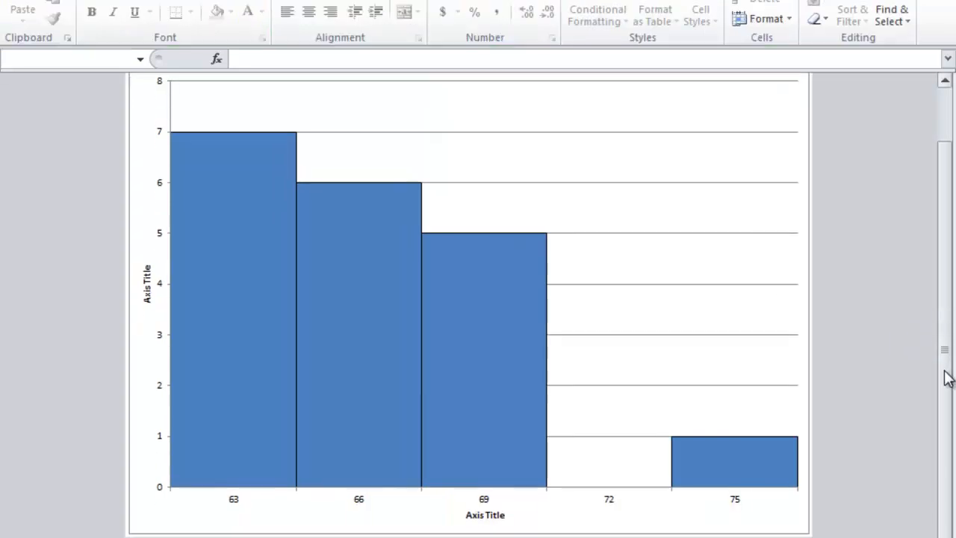
left_click(485, 513)
triple_click(485, 515)
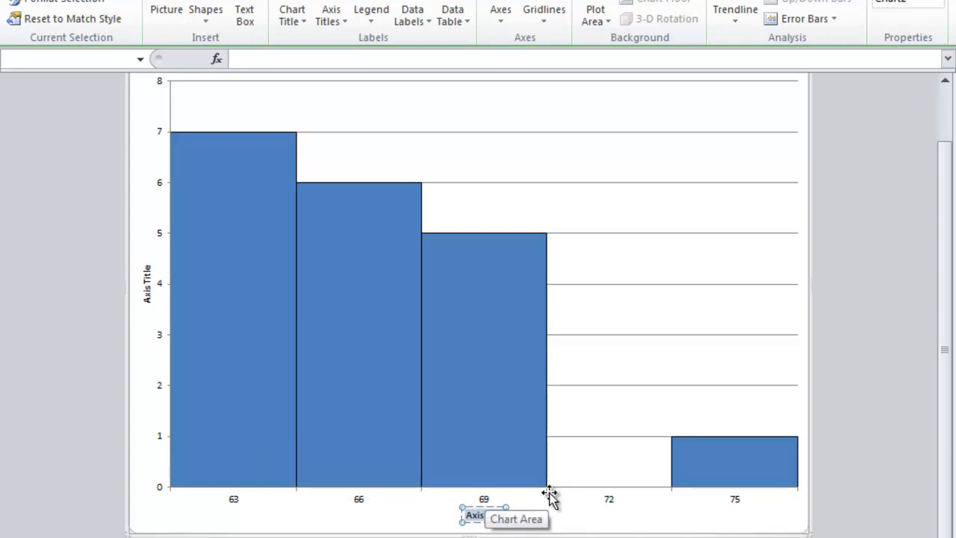
type("Height")
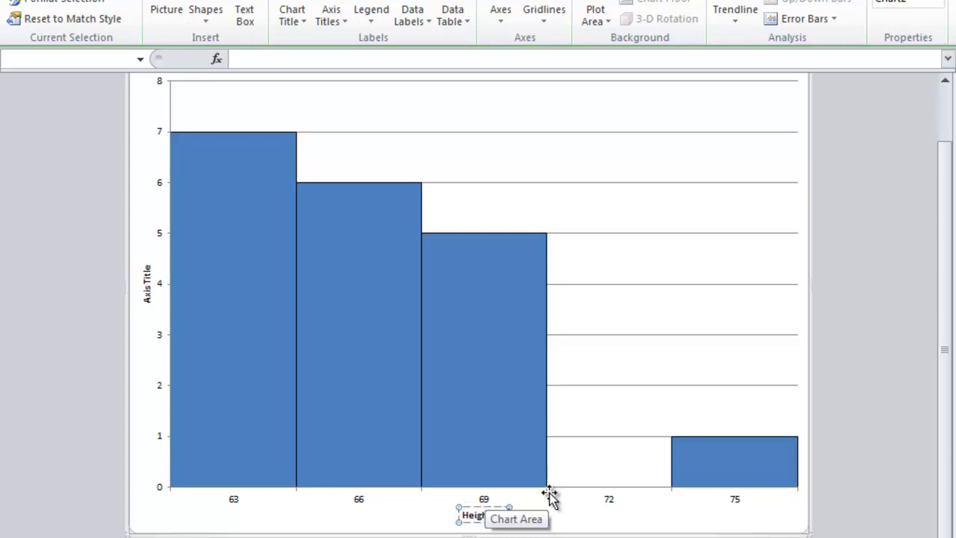
type("s (in inches")
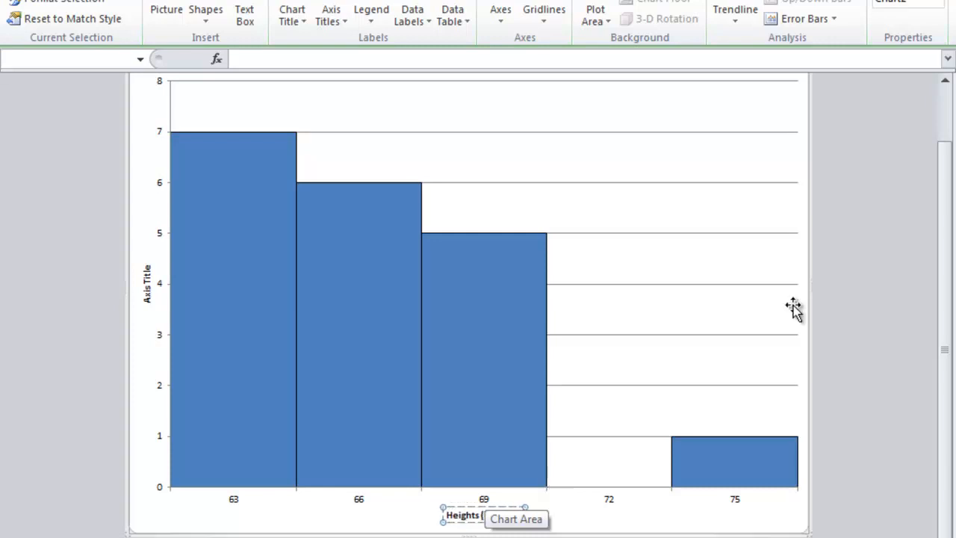
Change the vertical axis title of the histogram to "Frequency".
left_click(147, 273)
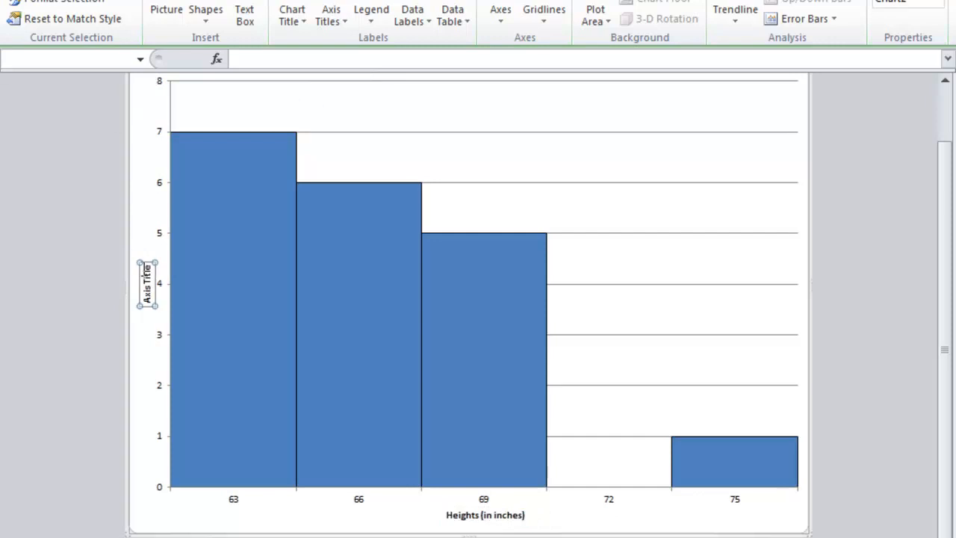
triple_click(149, 270)
type("Frequency")
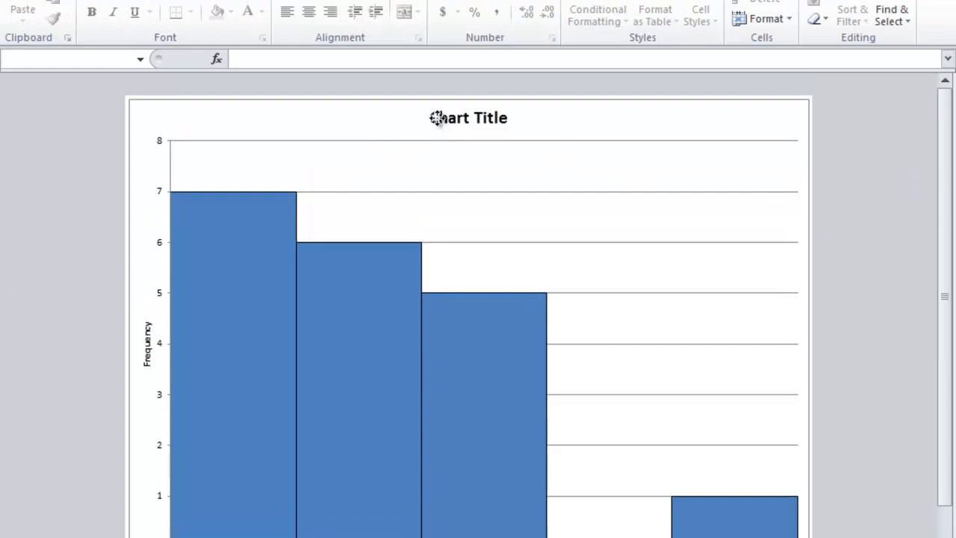
Replace the placeholder chart title with "RSEM 5100-OL1 Spring 2012".
left_click(452, 120)
triple_click(454, 120)
type("RSEM 510")
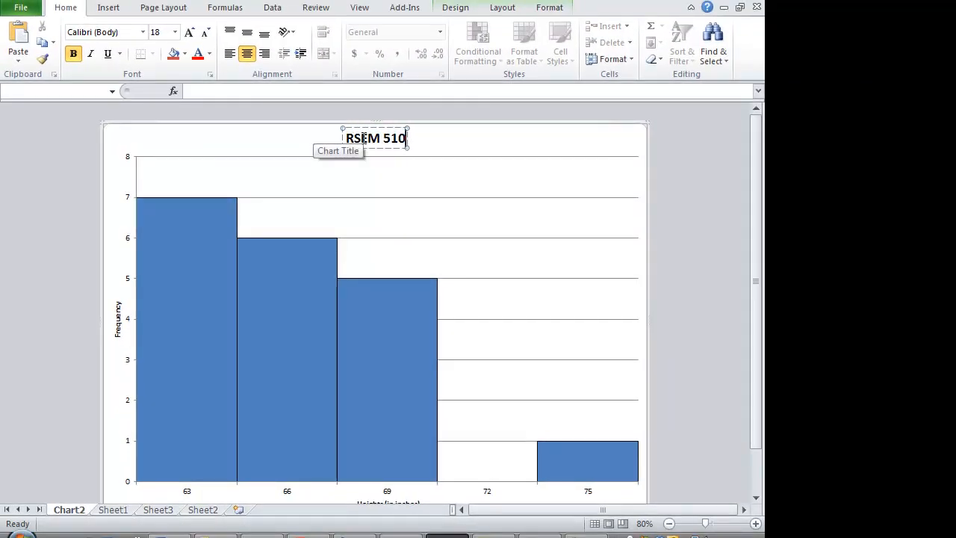
type("0-OL1 SPring")
key("BackSpace")
key("BackSpace")
key("BackSpace")
key("BackSpace")
key("BackSpace")
key("BackSpace")
key("BackSpace")
type("Spring 2012")
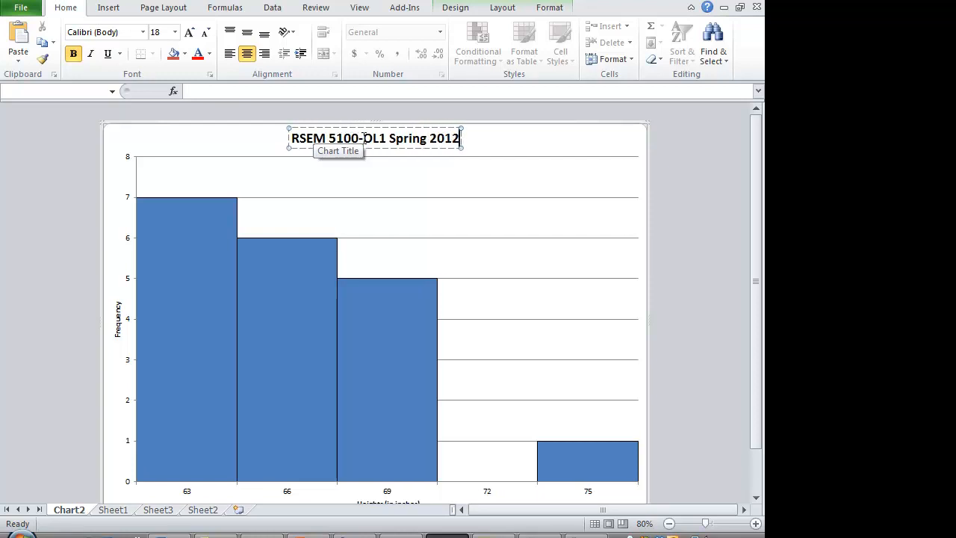
Add a second line to the chart title reading "Students' Heights in Inches".
key("Return")
type("Students' Heig")
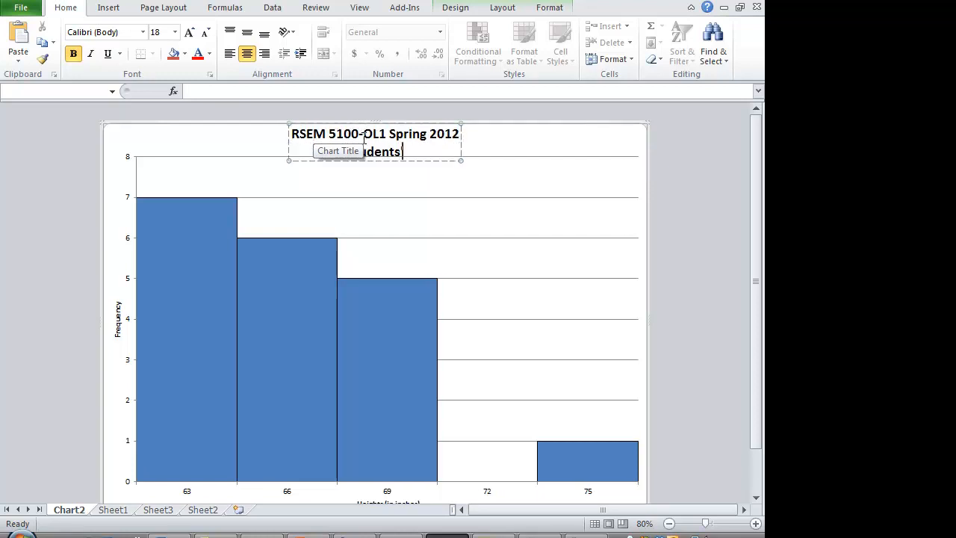
type("hts in Inches")
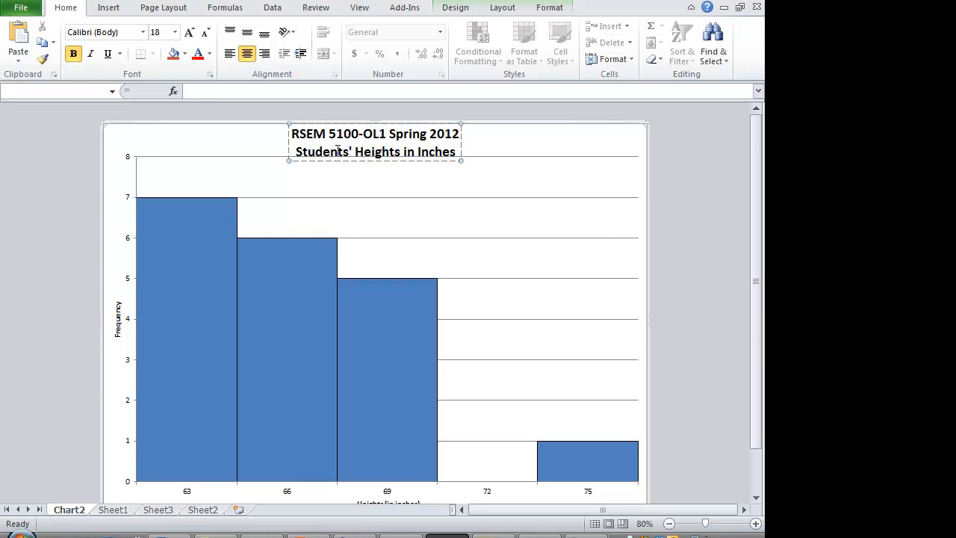
Insert "Histogram: " before "Students'" in the second line of the chart title.
double_click(297, 153)
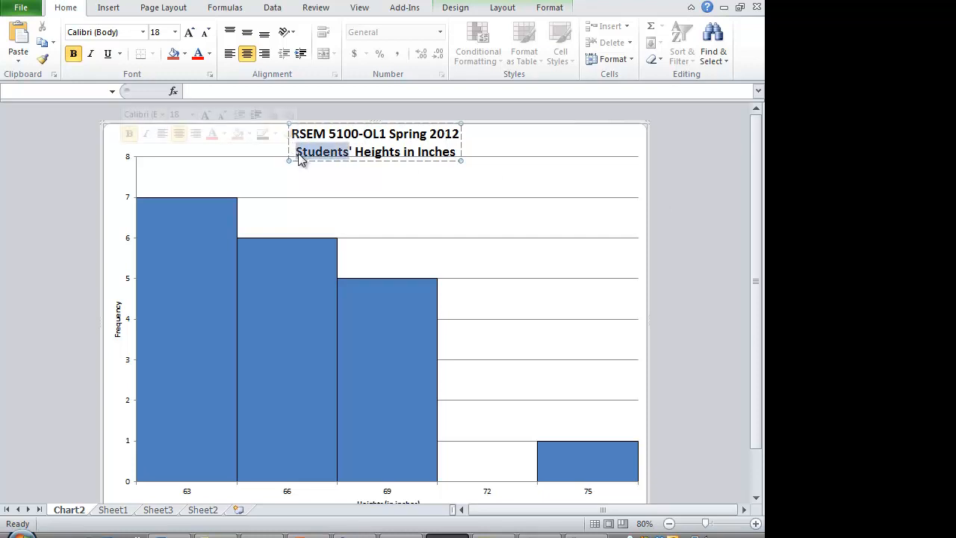
left_click(298, 153)
type("Histog")
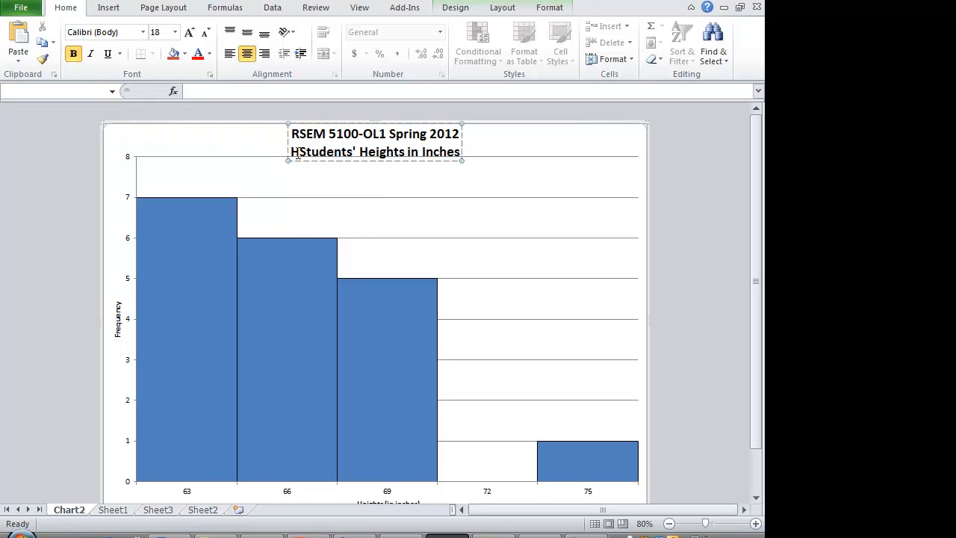
type("ram:")
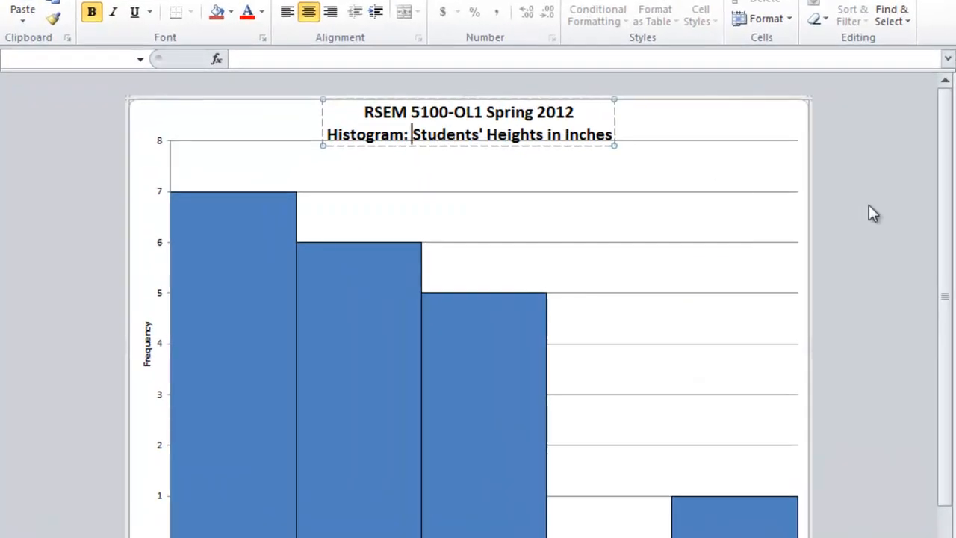
left_click(870, 209)
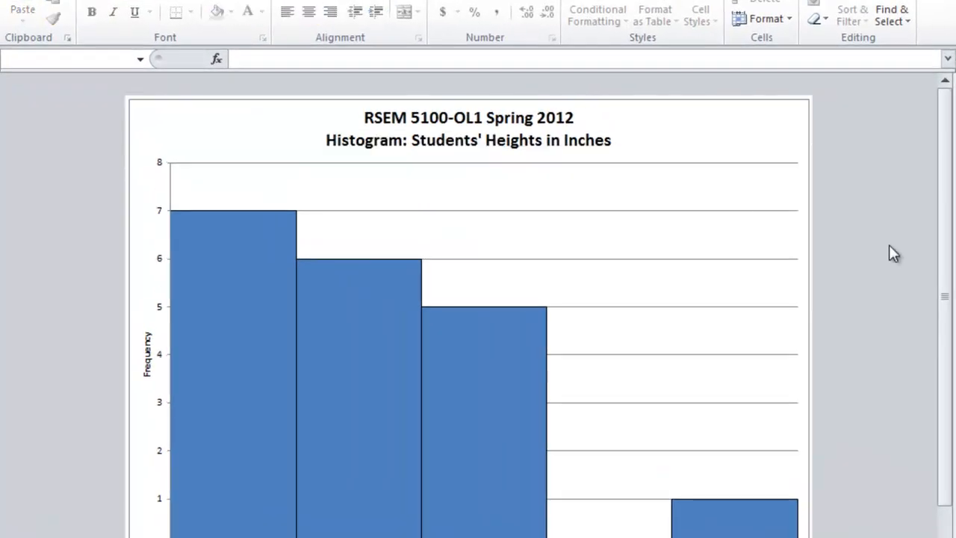
scroll(902, 222, "down", 1)
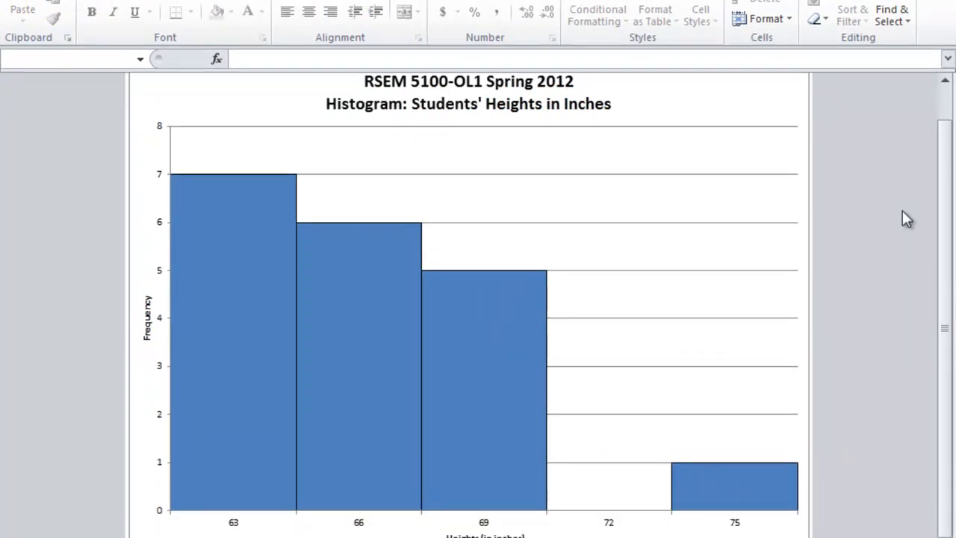
scroll(902, 209, "up", 1)
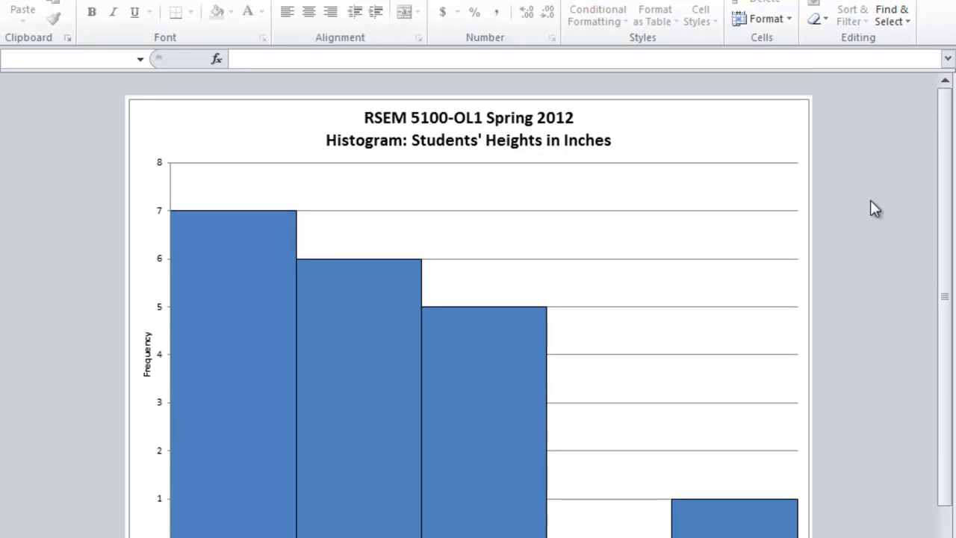
left_click(810, 183)
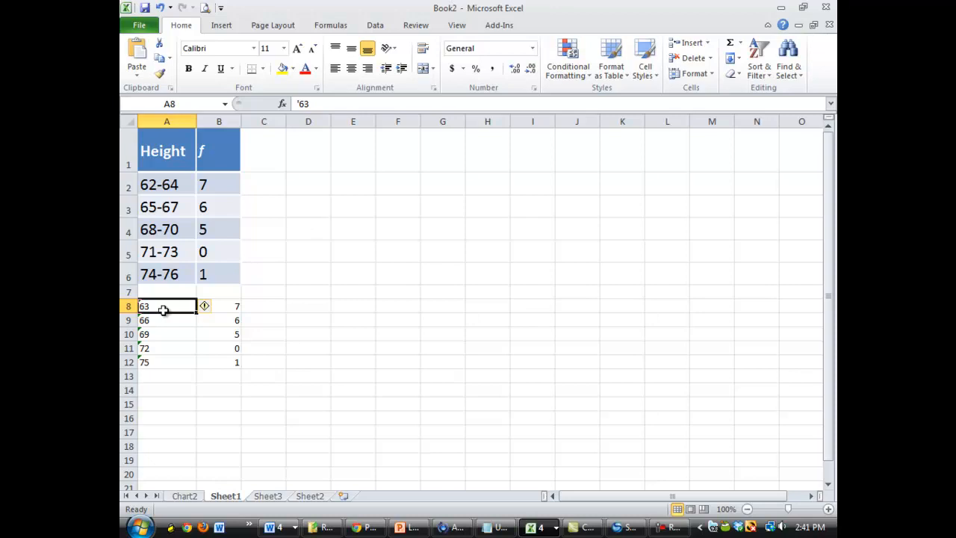
Clear the text-entered class midpoints from cells A8:A12 on Sheet1.
key("ctrl+Down")
key("ctrl+Down")
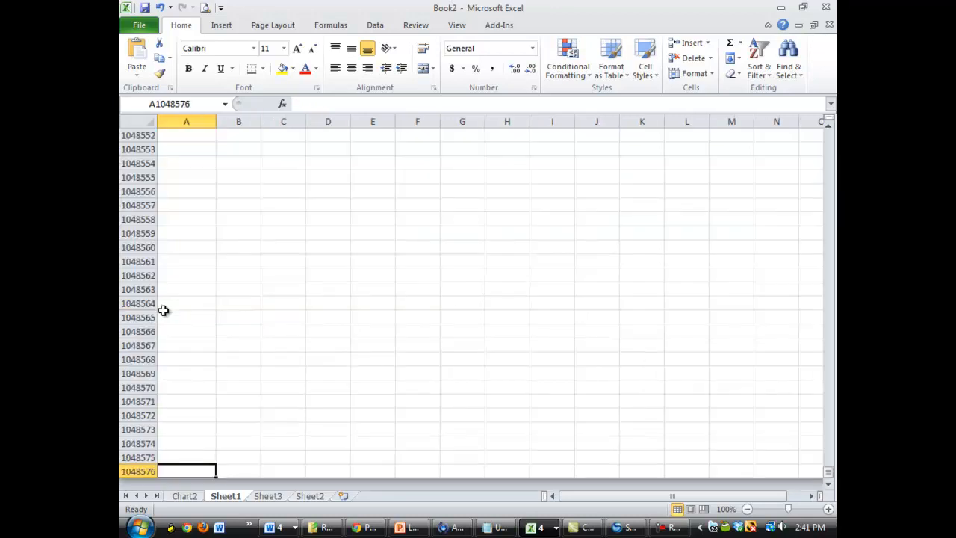
key("ctrl+Home")
key("Down")
key("Down")
key("Down")
key("Down")
key("Down")
key("Down")
key("Down")
key("Down")
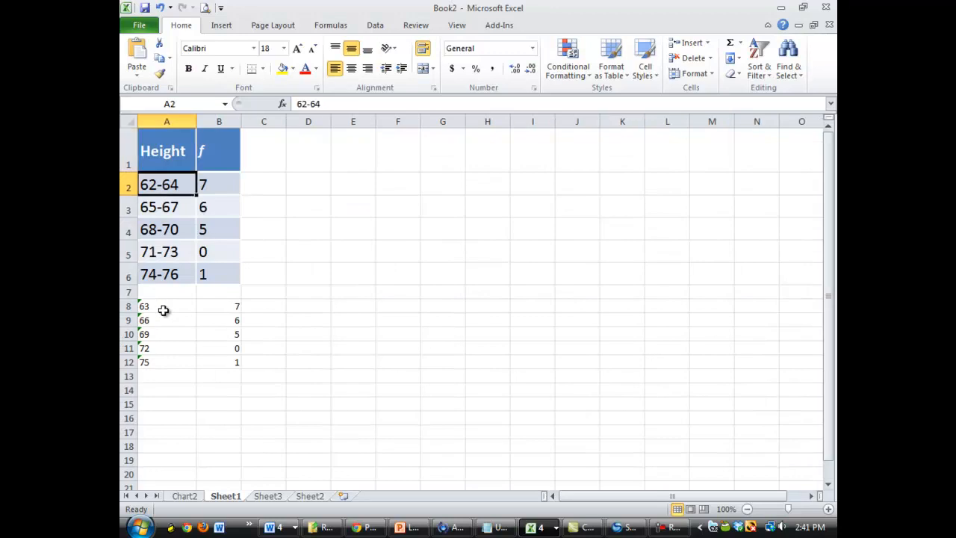
key("Up")
key("shift+Down")
key("shift+Down")
key("shift+Down")
key("shift+Down")
key("Delete")
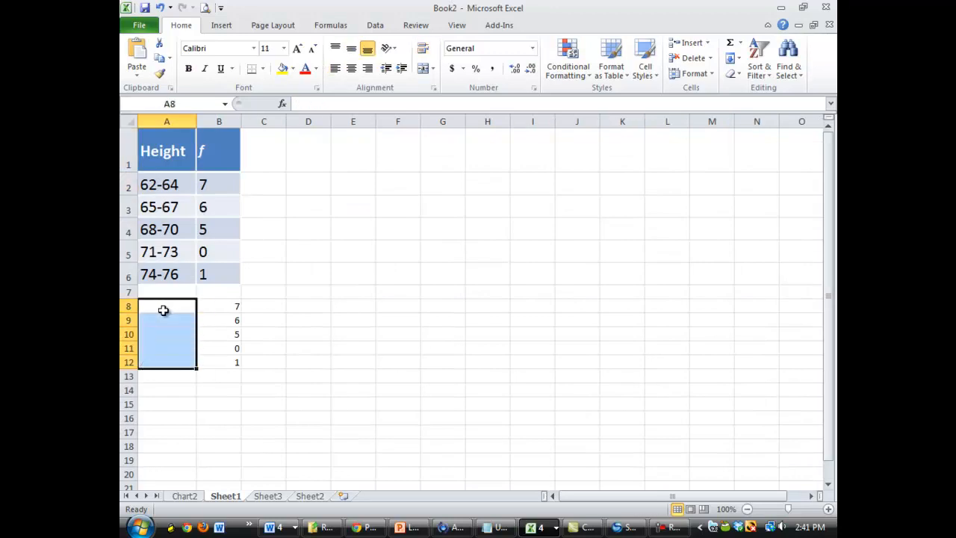
Enter the midpoints 63, 66, 69, 72 and 75 as plain numbers in cells A8:A12.
key("Up")
key("Down")
type("6")
key("Return")
key("Up")
key("F2")
type("3")
key("Return")
type("66")
key("Return")
type("69")
key("Return")
type("72")
key("Return")
type("75")
key("Return")
key("Up")
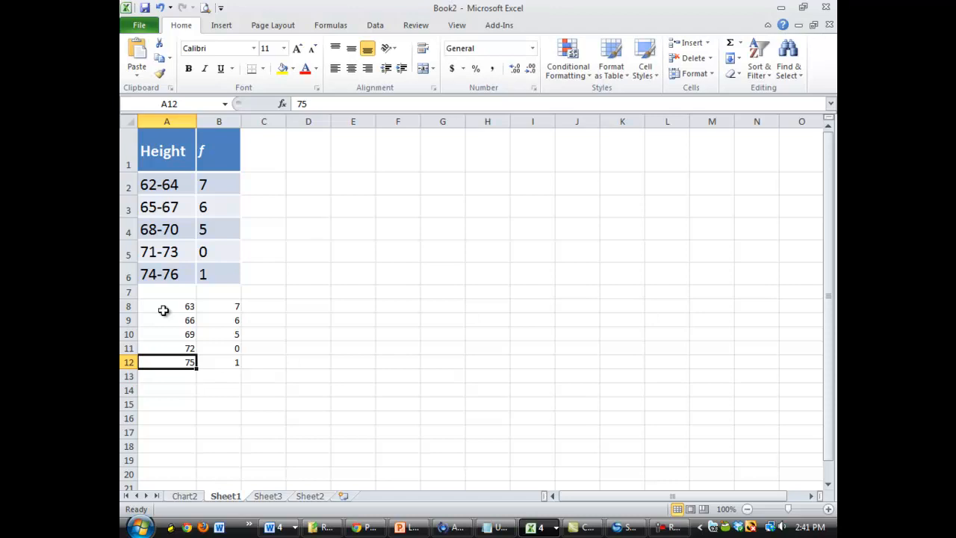
Insert a 2-D clustered column chart from the midpoints and frequencies in A8:B12.
left_click_drag(145, 309, 218, 360)
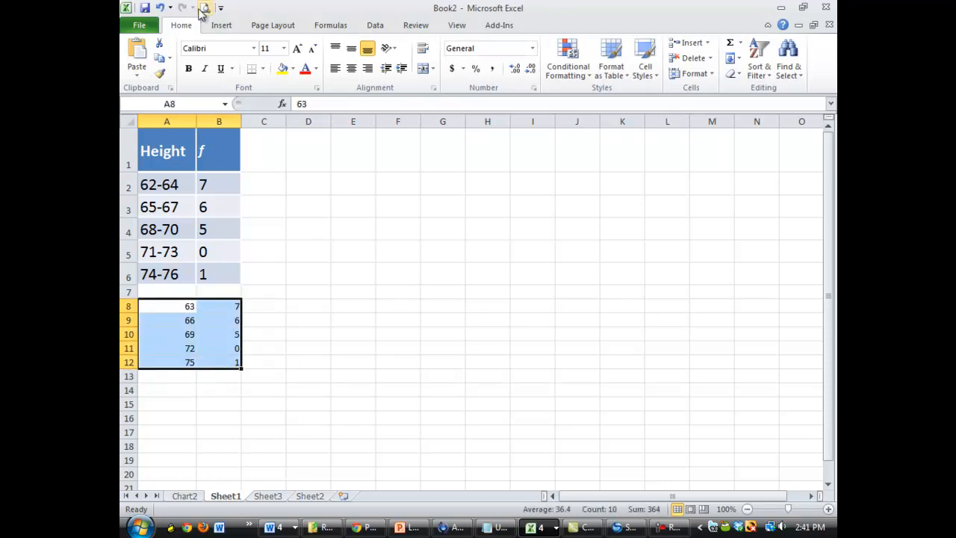
left_click(221, 24)
left_click(344, 73)
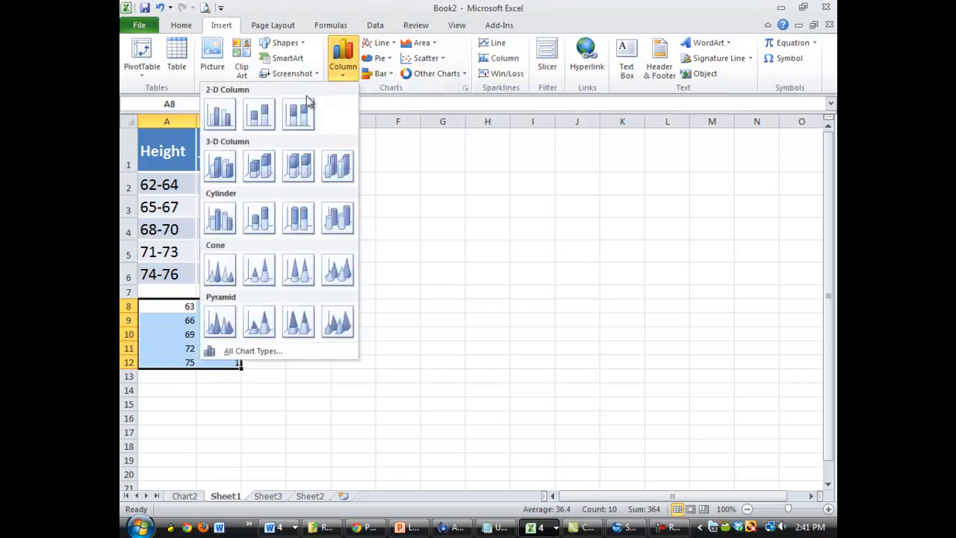
left_click(215, 114)
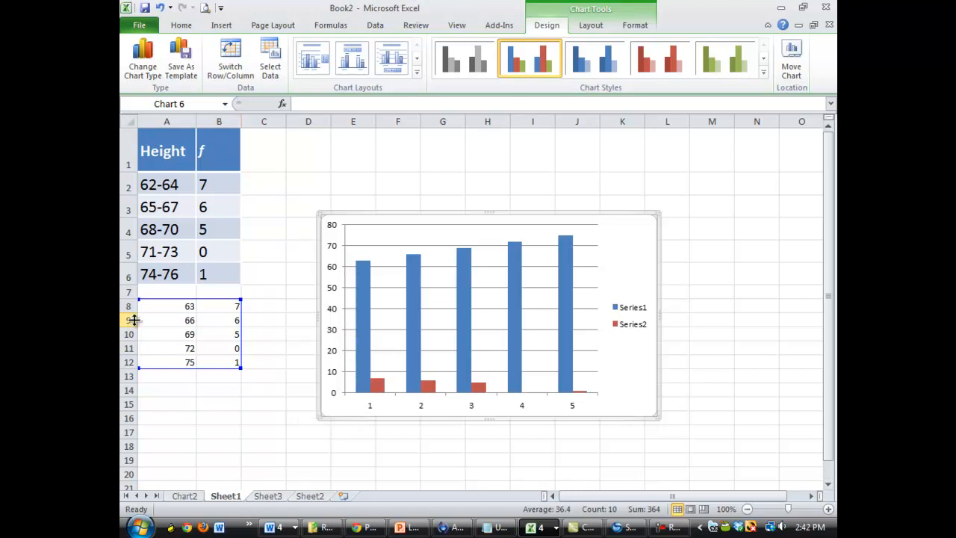
Compare the chart's horizontal axis labels and two data series with the midpoints and frequencies in rows 8 to 12.
left_click(175, 309)
left_click_drag(175, 312, 175, 348)
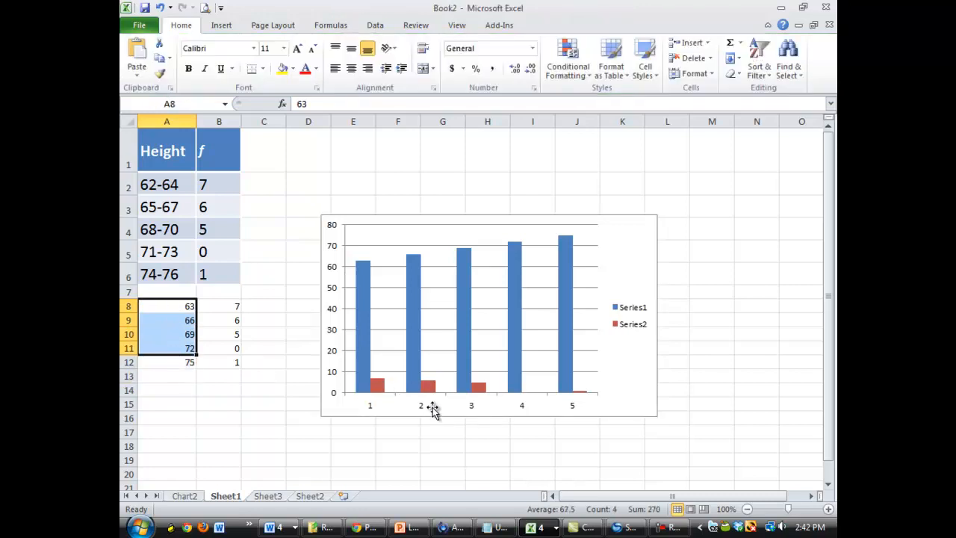
left_click(423, 407)
left_click(431, 389)
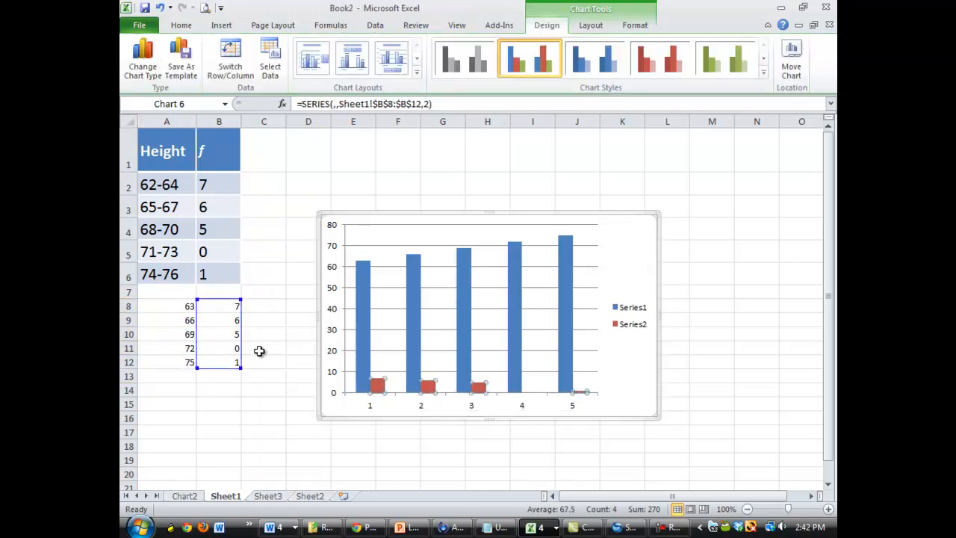
left_click_drag(235, 309, 231, 364)
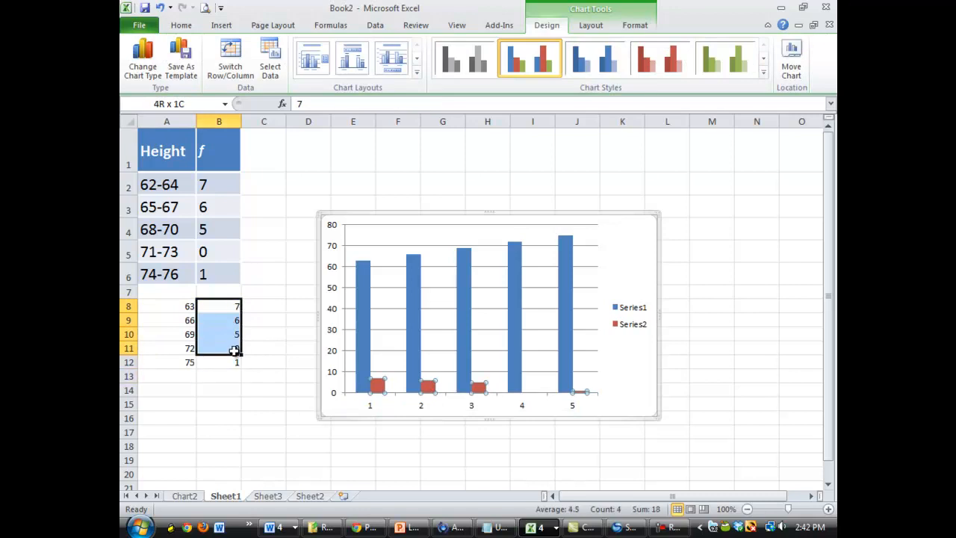
left_click(268, 432)
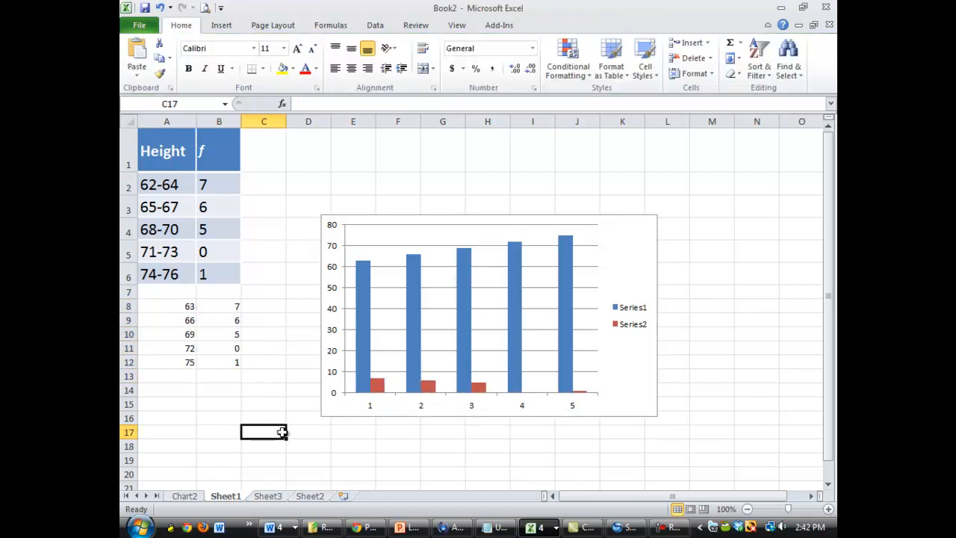
Delete the column chart from Sheet1 and select the numeric midpoints in A8:A12.
left_click(656, 385)
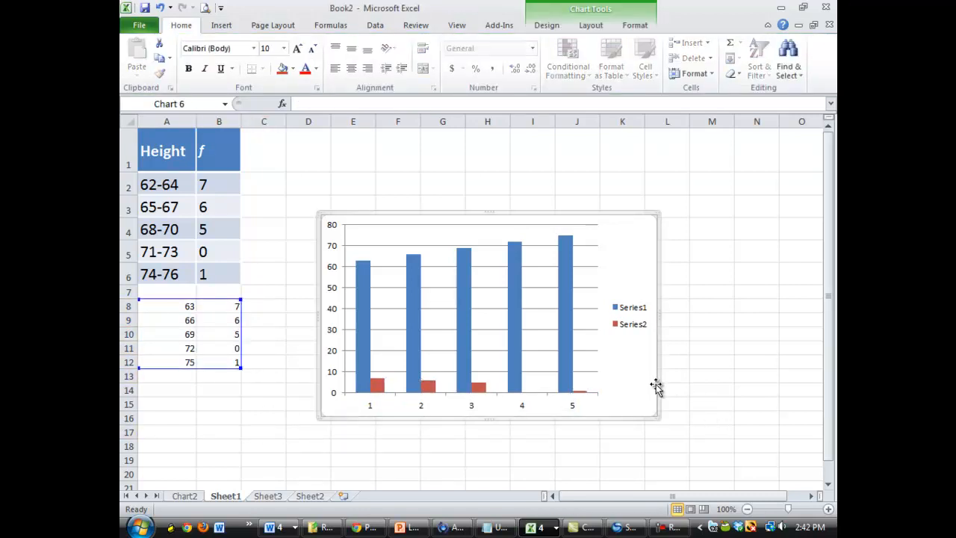
key("Delete")
left_click_drag(176, 306, 169, 361)
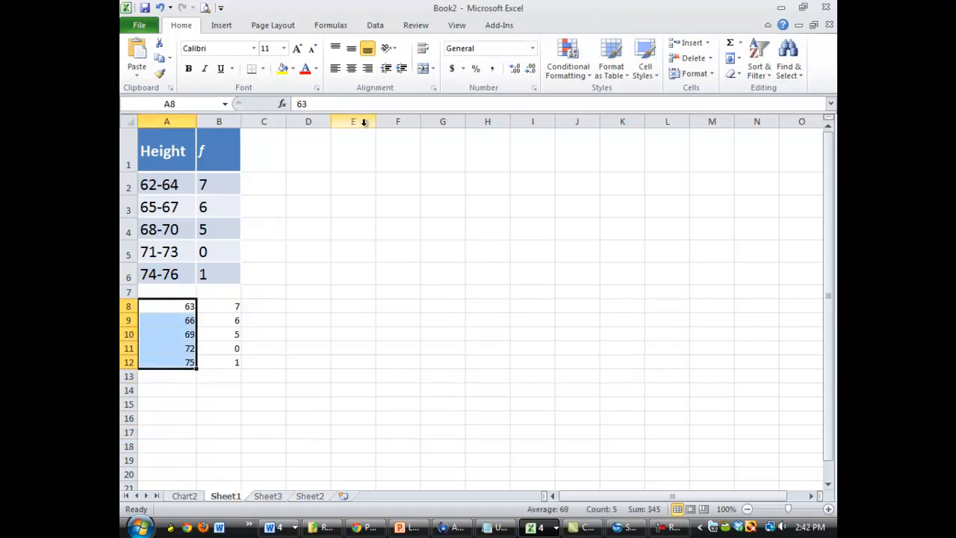